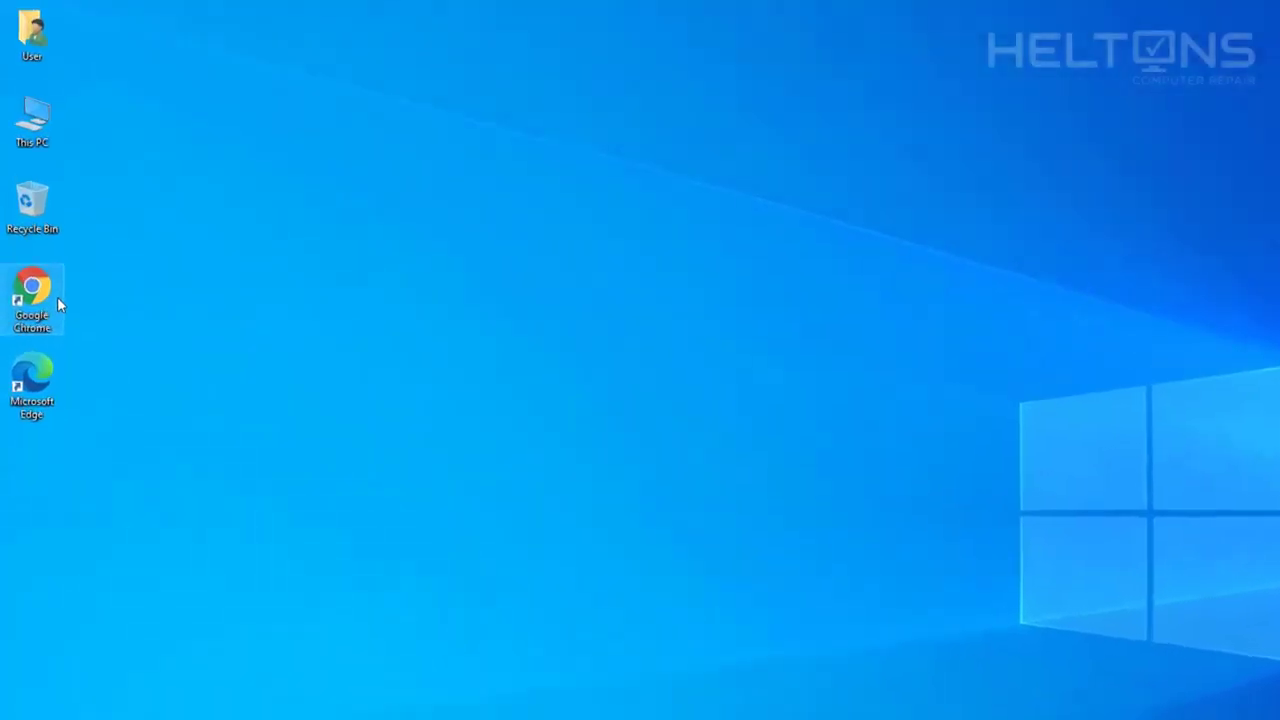
- Launch Google Chrome and open the website obsproject.com
double_click(44, 234)
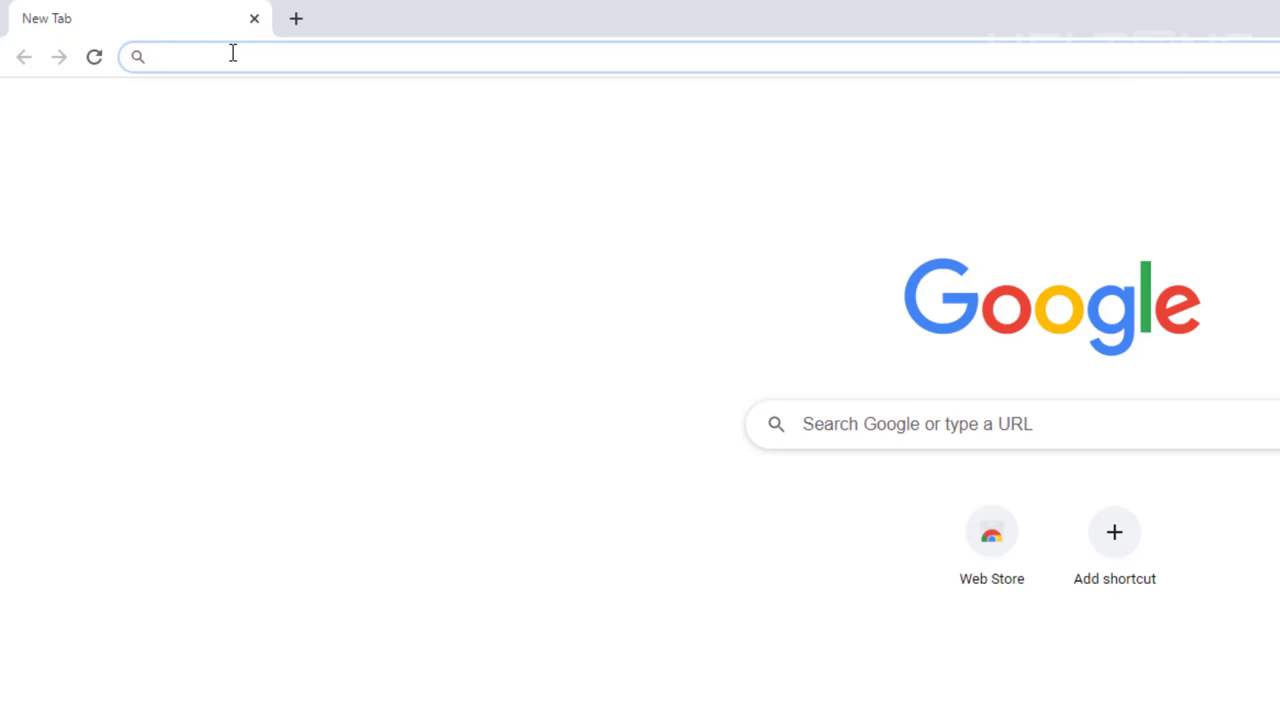
type("obspro")
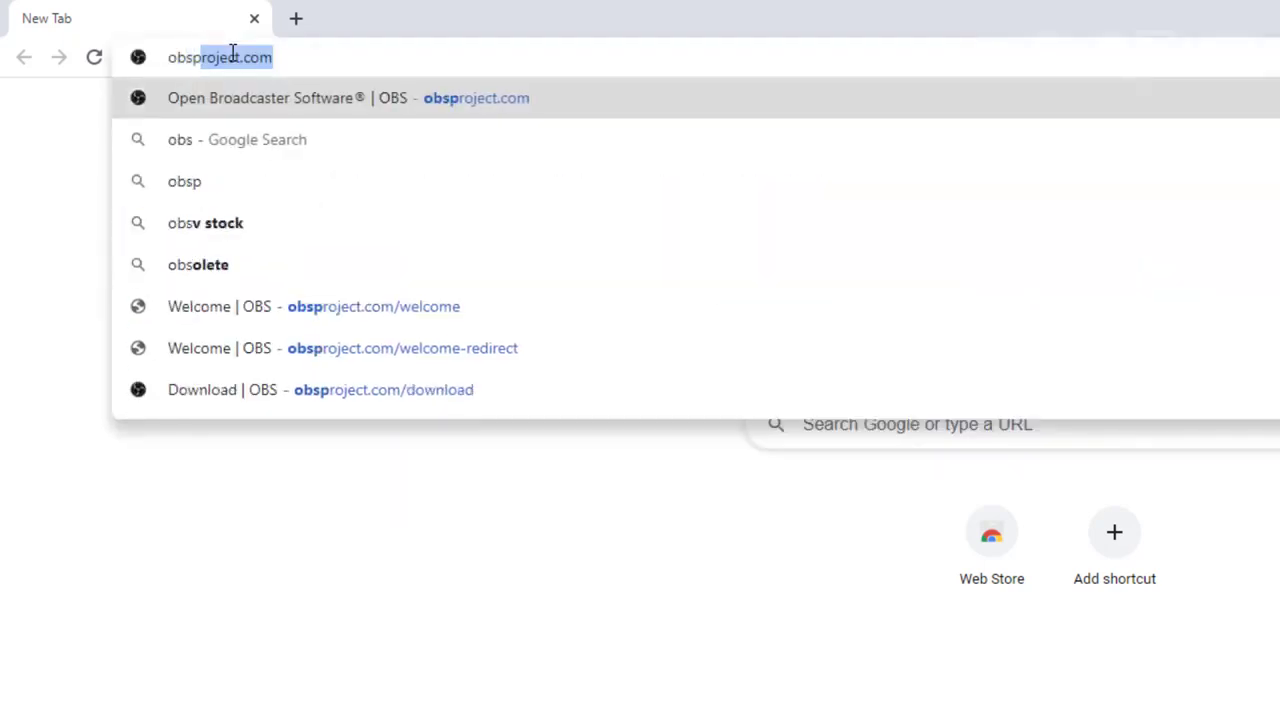
type("ject.")
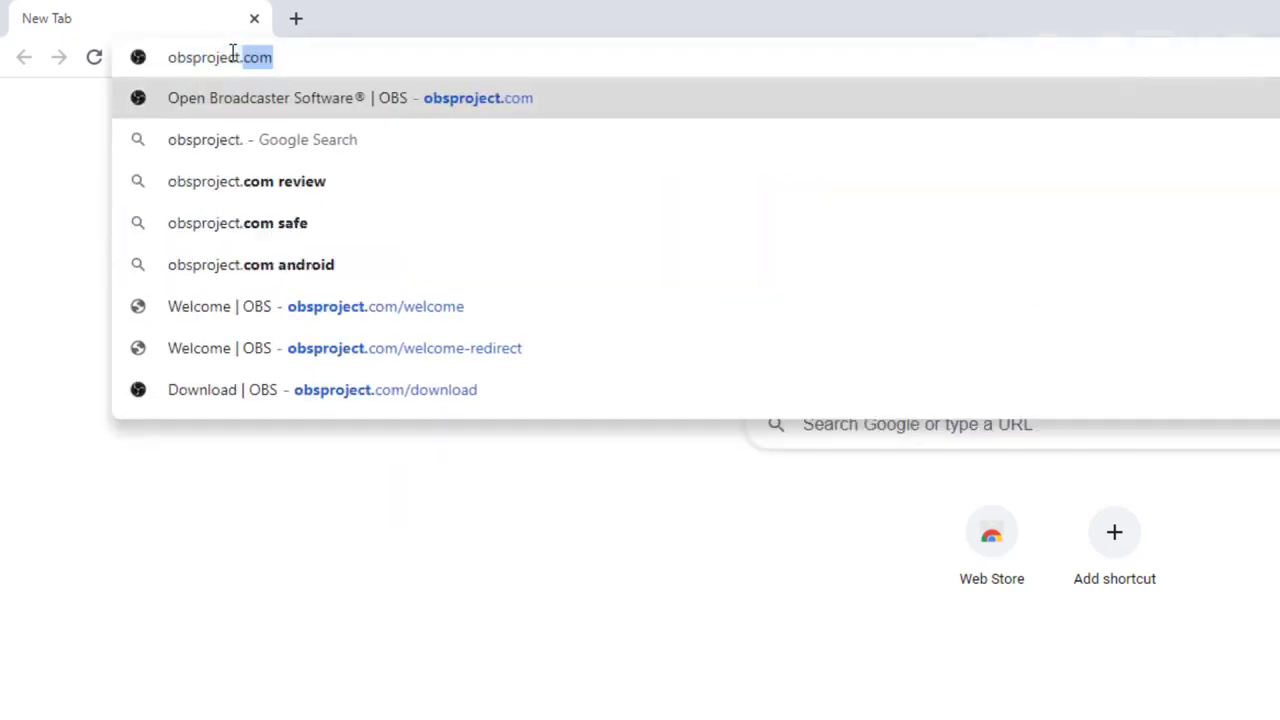
type("cp")
key("BackSpace")
type("om")
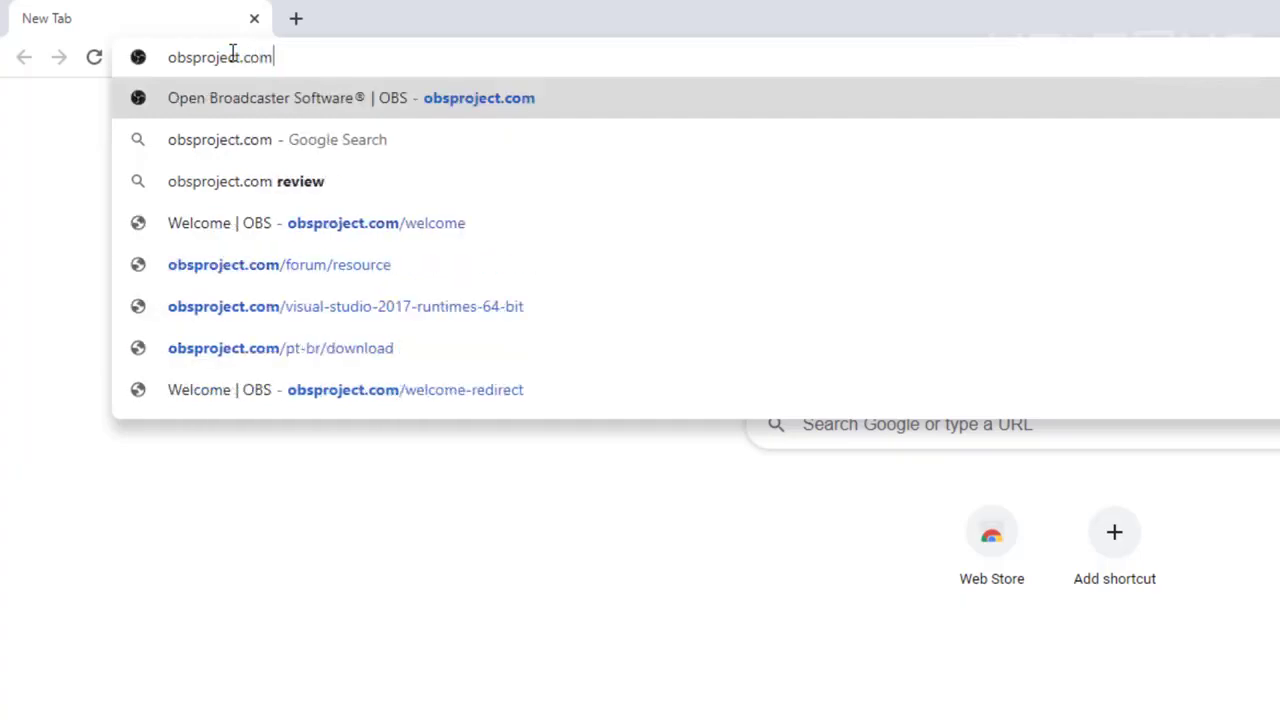
key("Return")
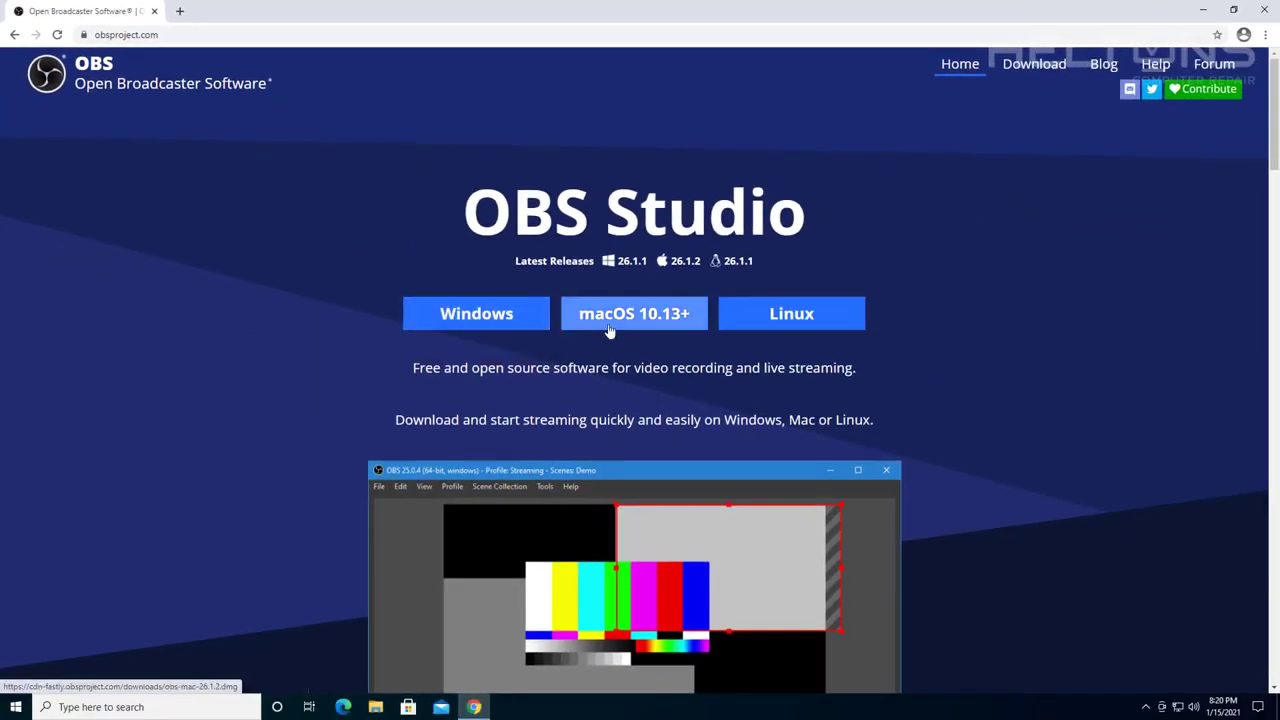
- Download the Windows installer of OBS Studio 26.1.1 and cancel the download of obs-mac-26.1.2.dmg
left_click(603, 317)
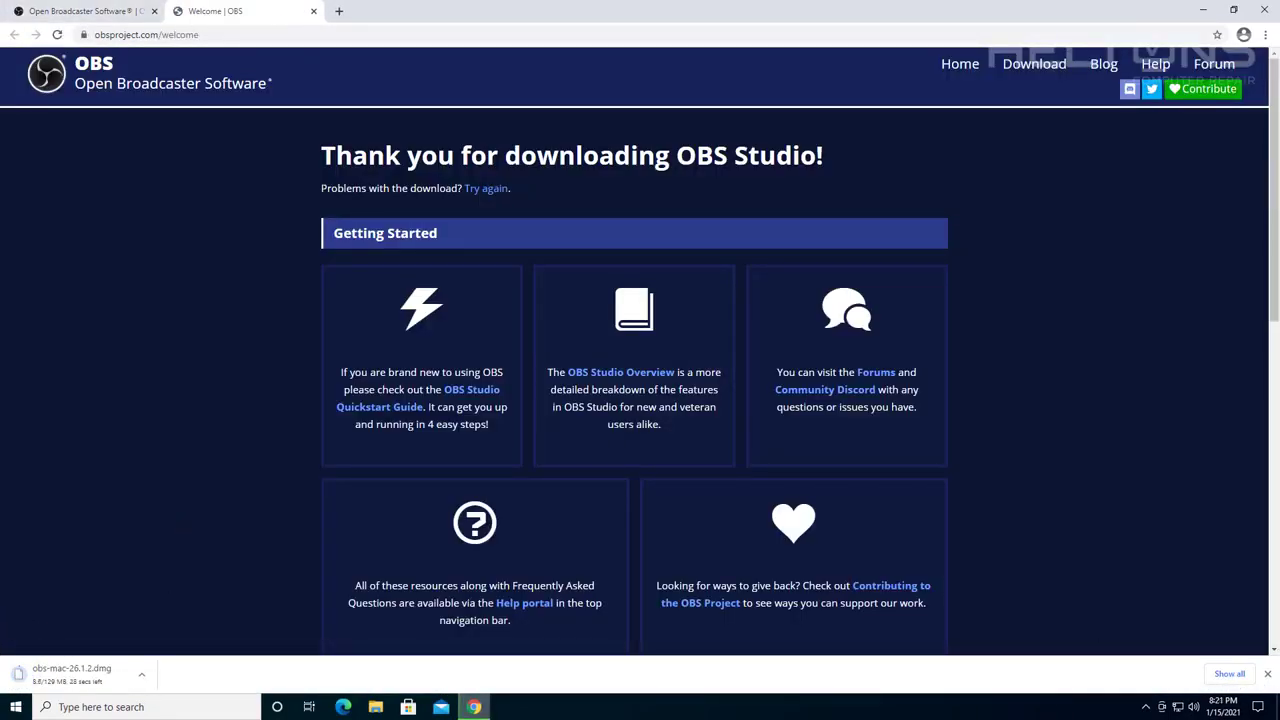
left_click(1268, 675)
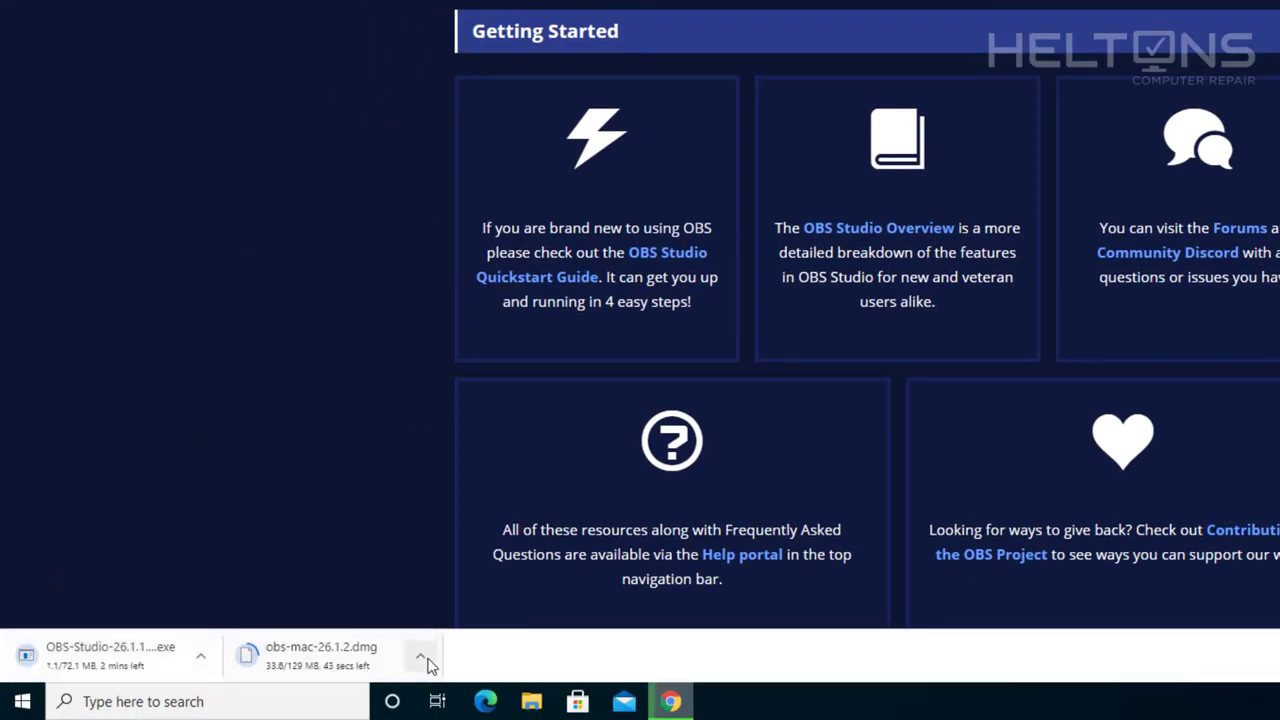
left_click(427, 661)
left_click(445, 625)
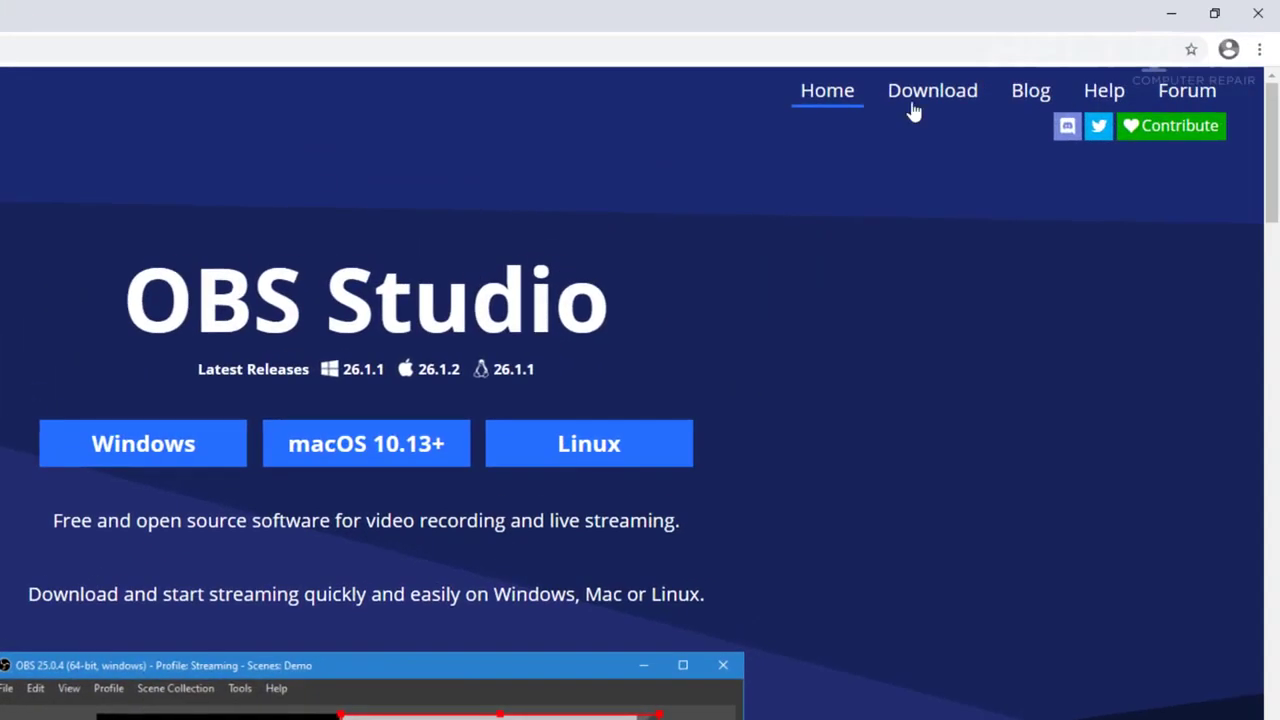
- Review the macOS, Linux and Windows download options on the OBS Studio download page
left_click(912, 104)
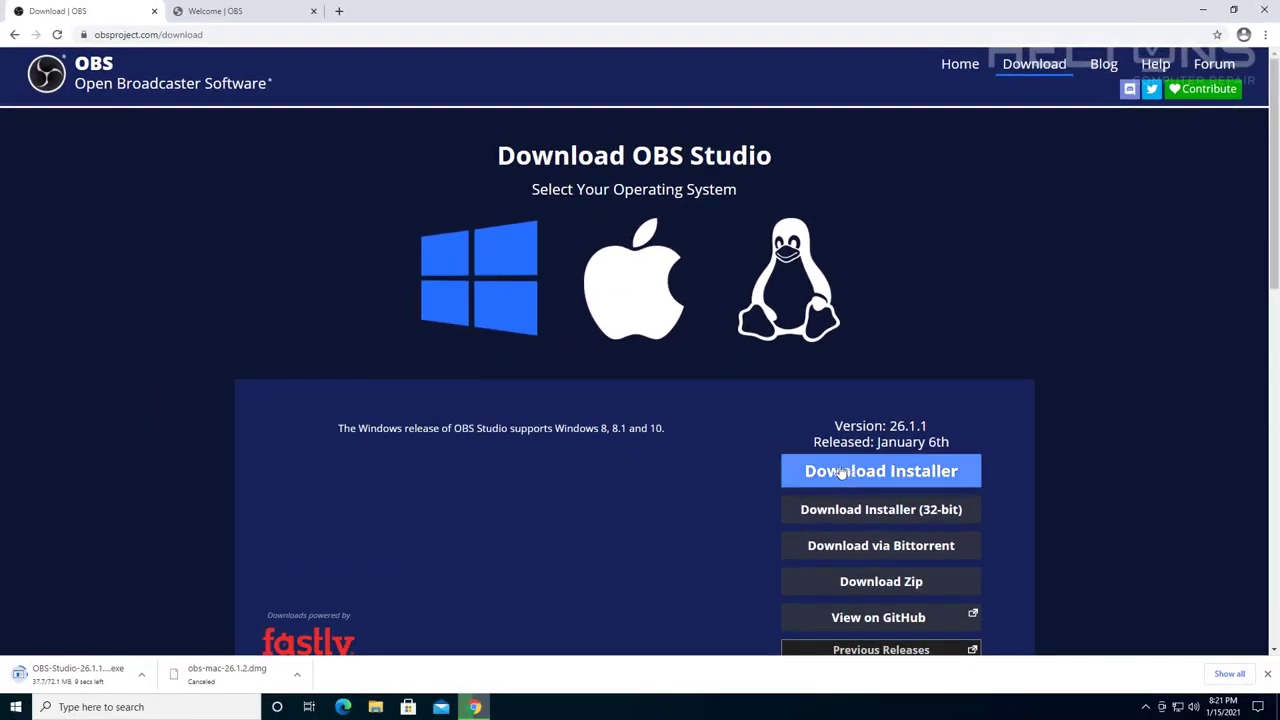
left_click(654, 283)
left_click(770, 295)
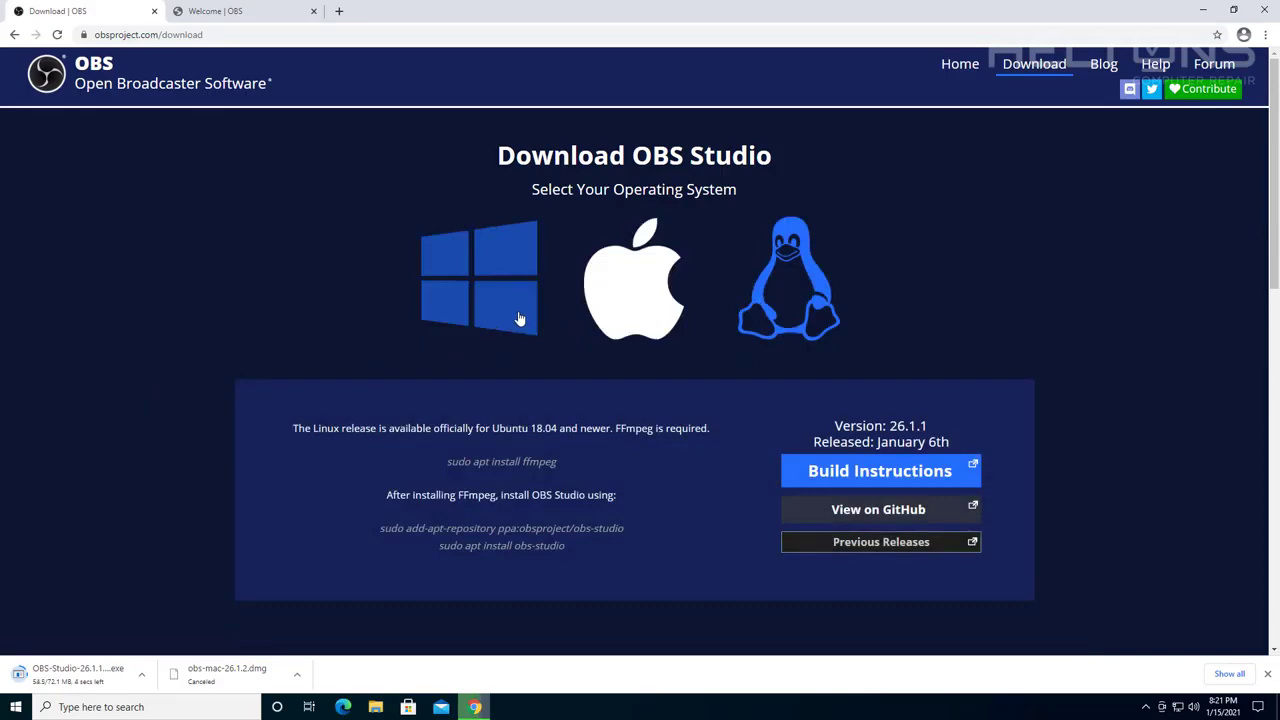
left_click(519, 318)
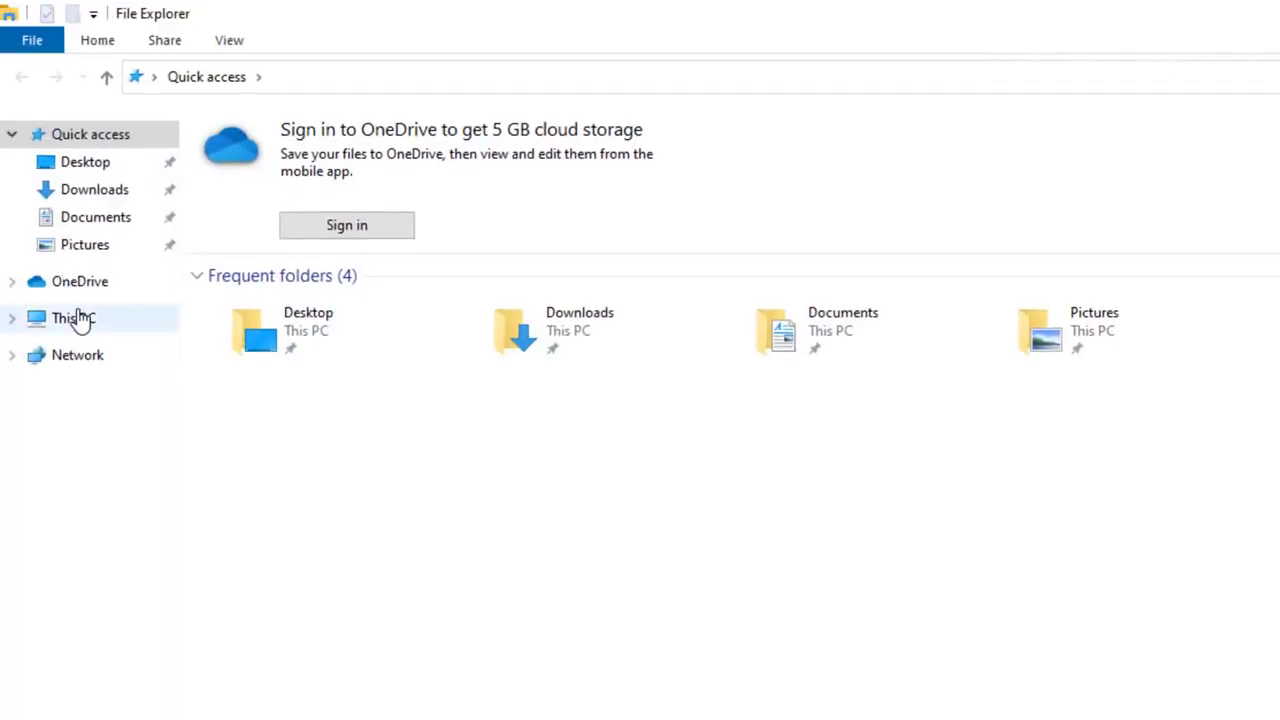
- Open the properties of This PC to check the computer's system information
left_click(78, 318)
right_click(85, 322)
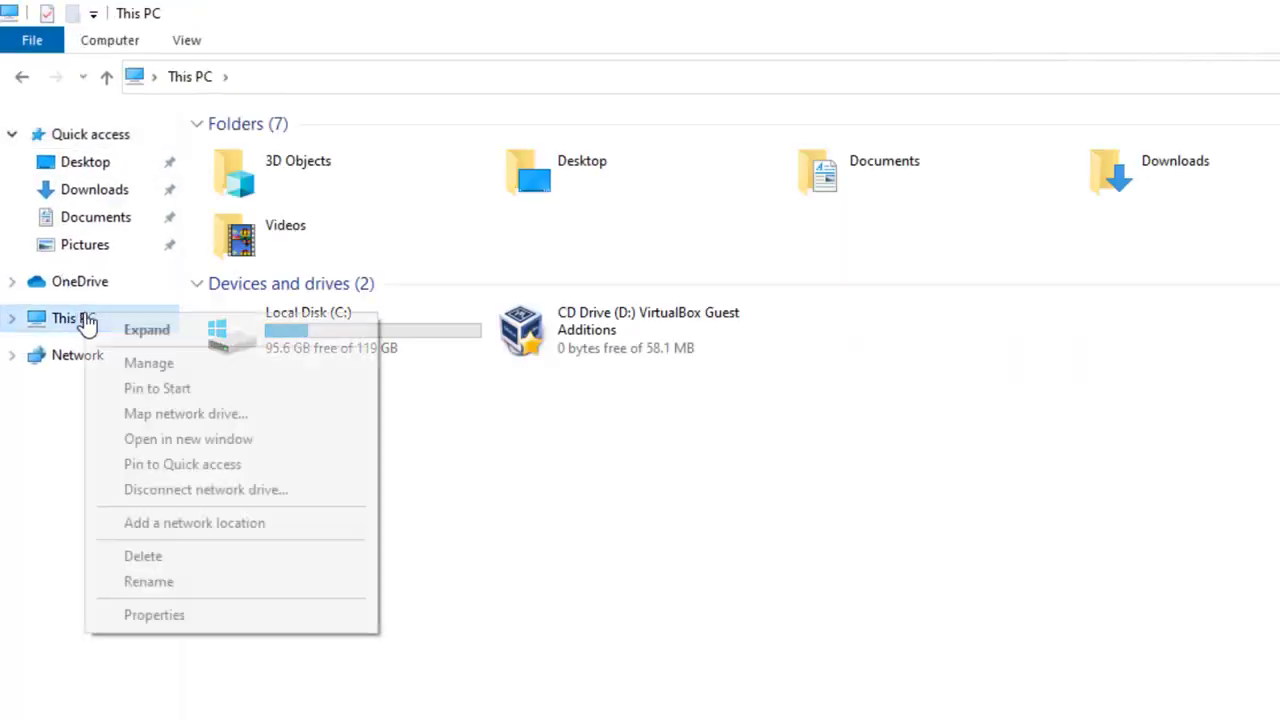
left_click(200, 617)
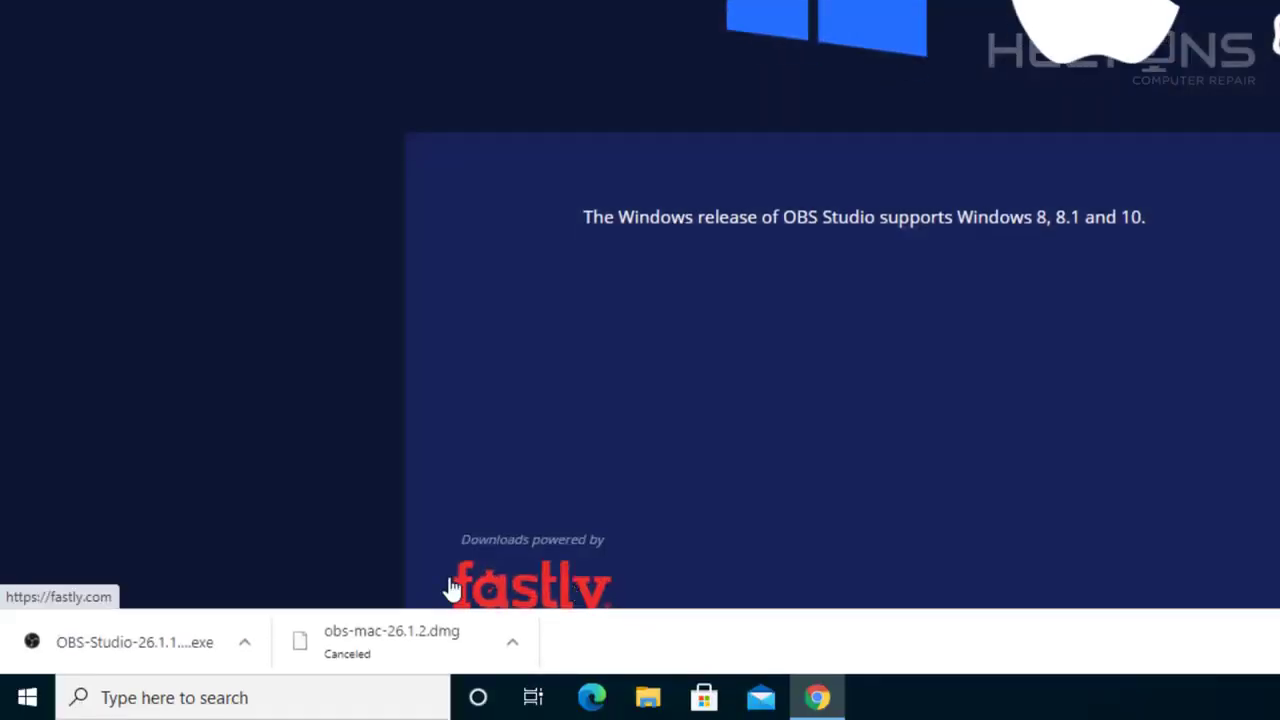
- Run the downloaded OBS Studio installer, proceed past the welcome page and accept downloading the missing runtime components
left_click(184, 652)
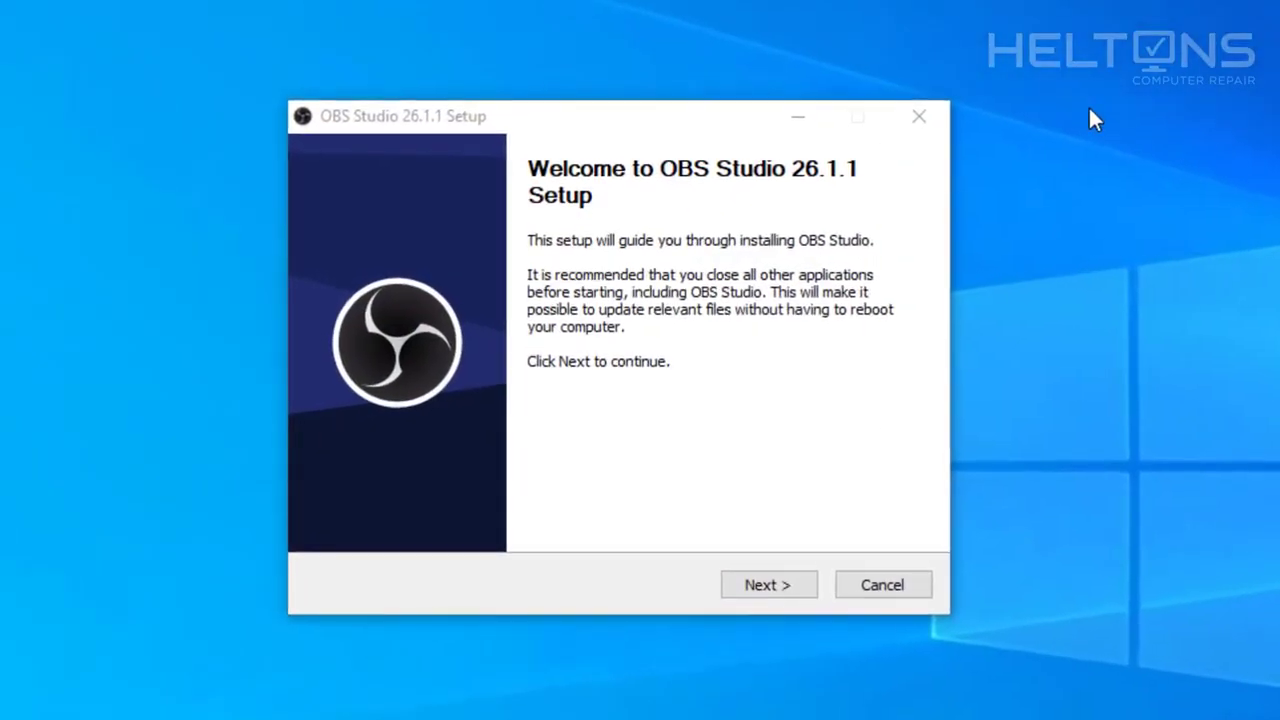
left_click(733, 584)
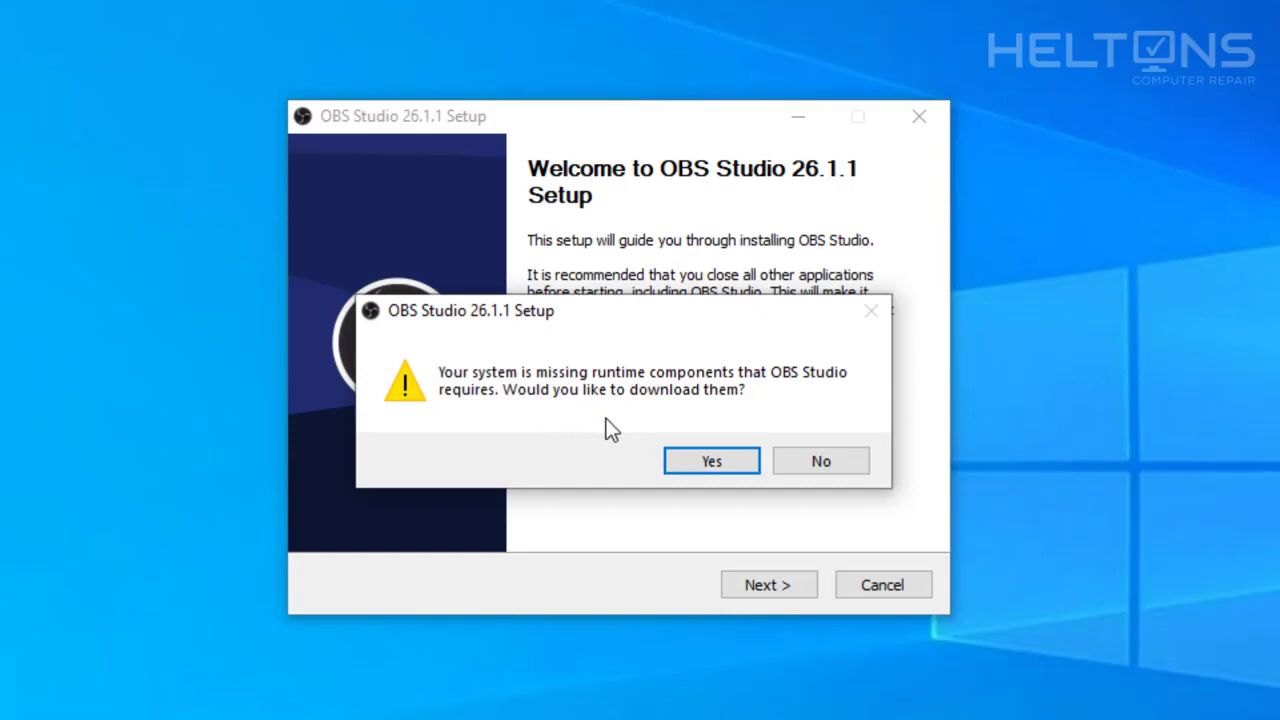
left_click(731, 463)
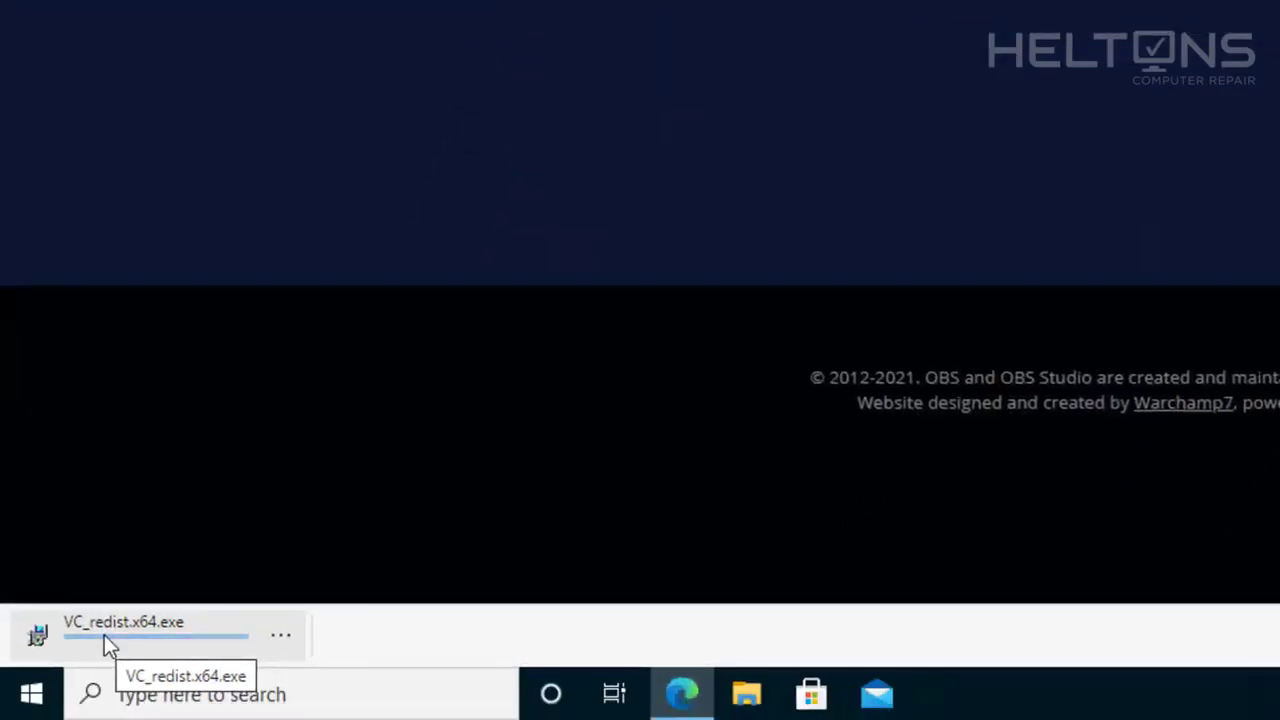
- Run VC_redist.x64.exe, agree to the license terms and install the Microsoft Visual C++ 2015-2019 Redistributable (x64), allowing it to change the device
left_click(107, 632)
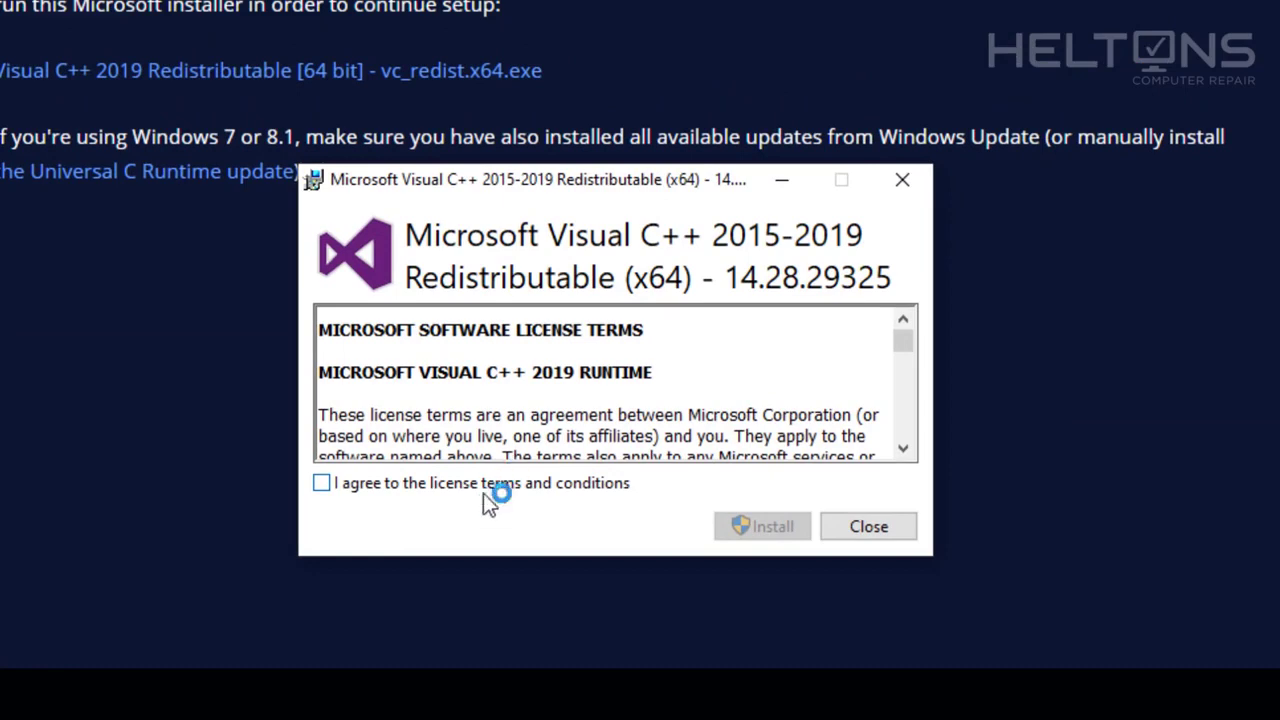
left_click(484, 490)
scroll(706, 398, "down", 5)
scroll(706, 398, "down", 15)
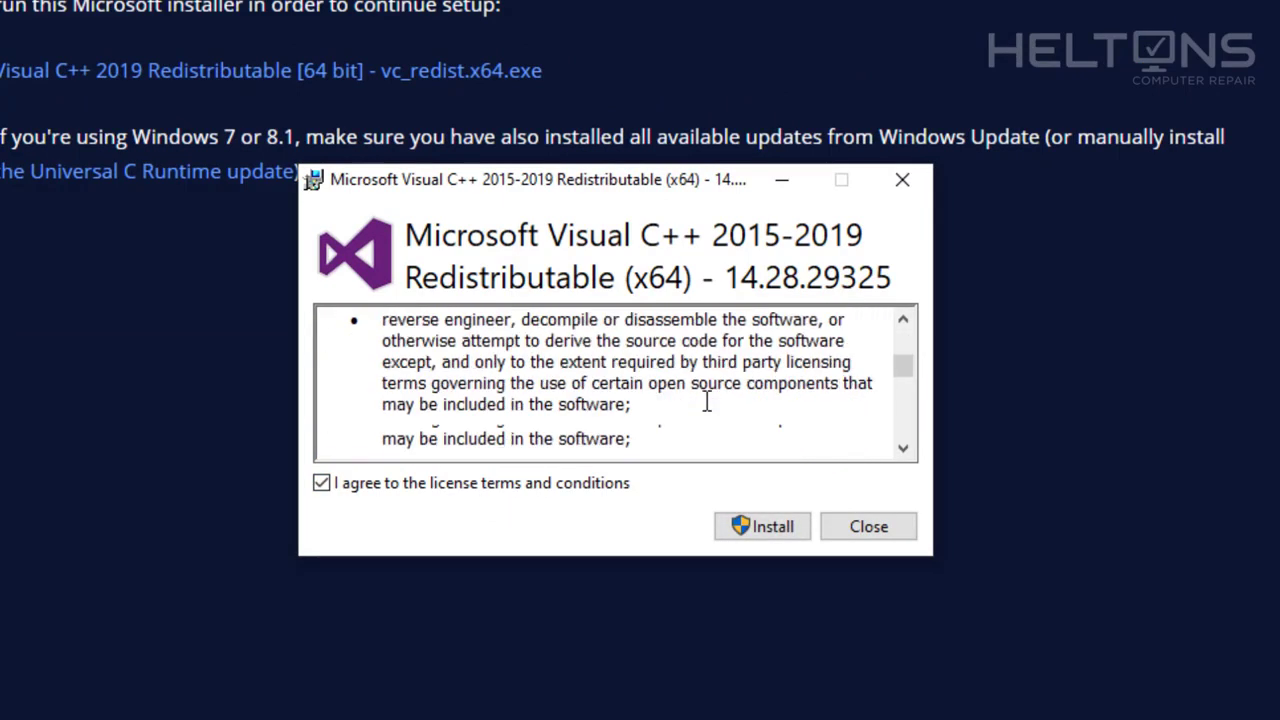
left_click(760, 526)
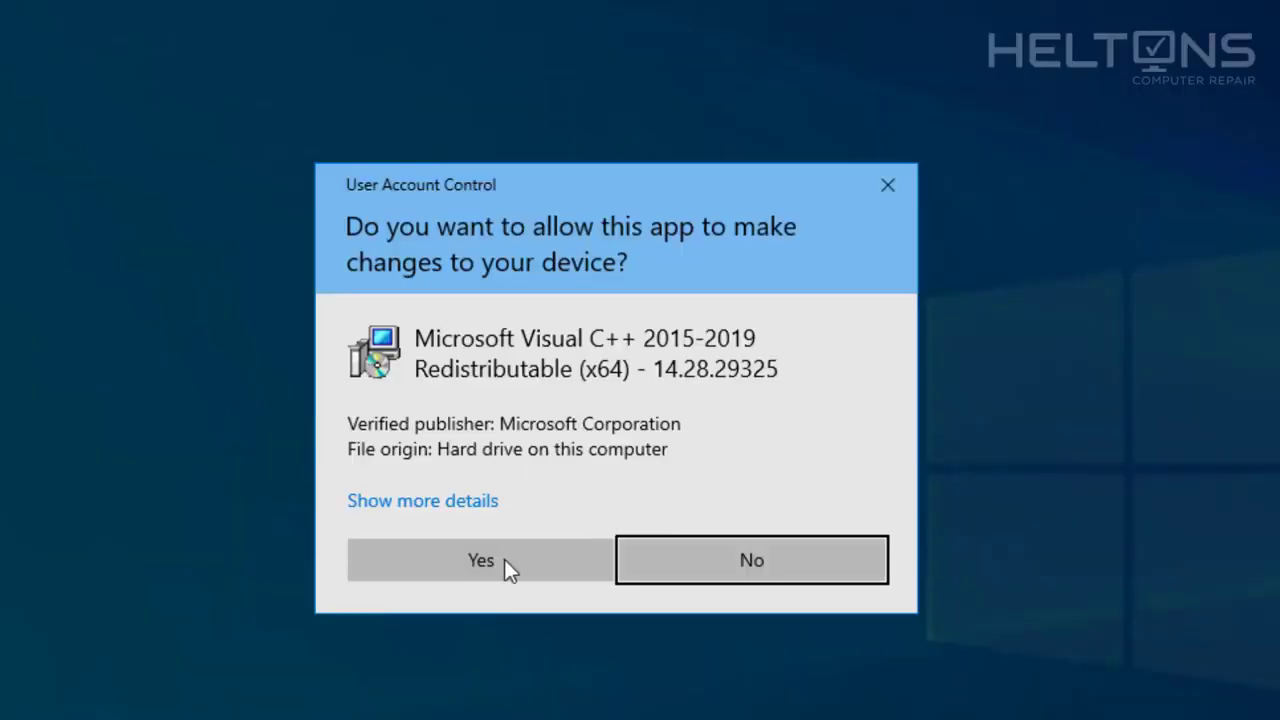
left_click(503, 560)
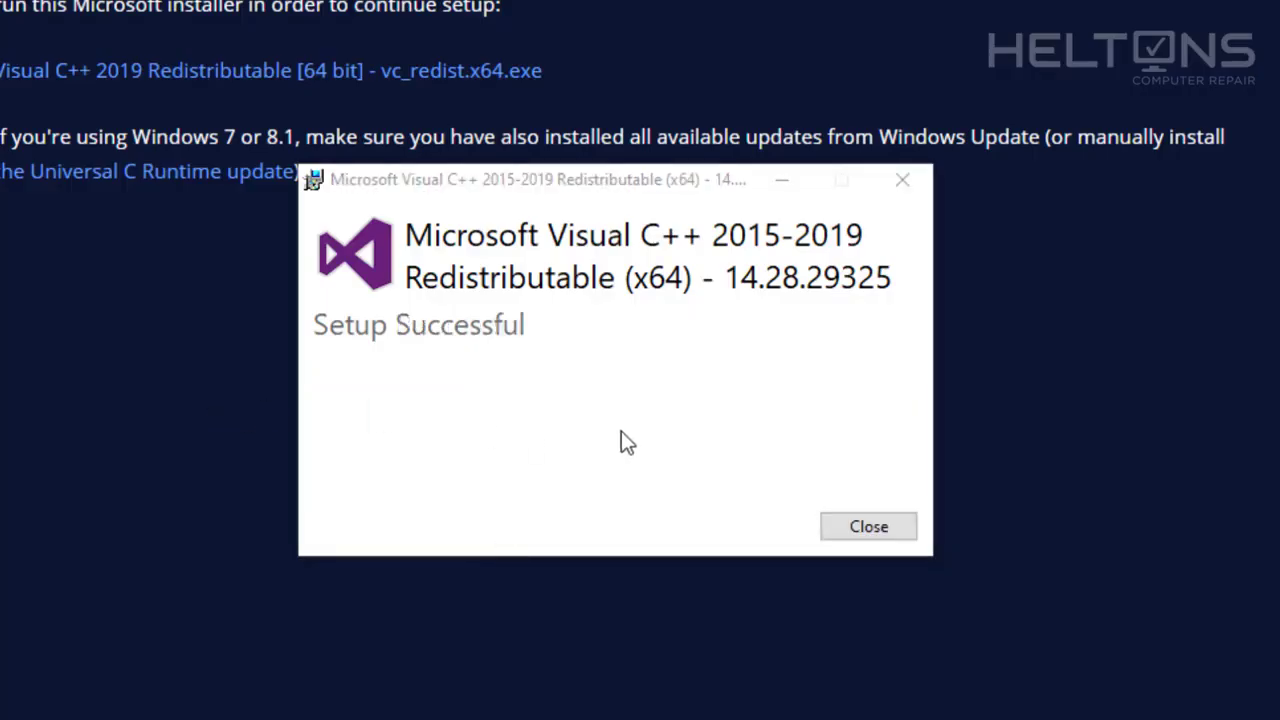
left_click(860, 530)
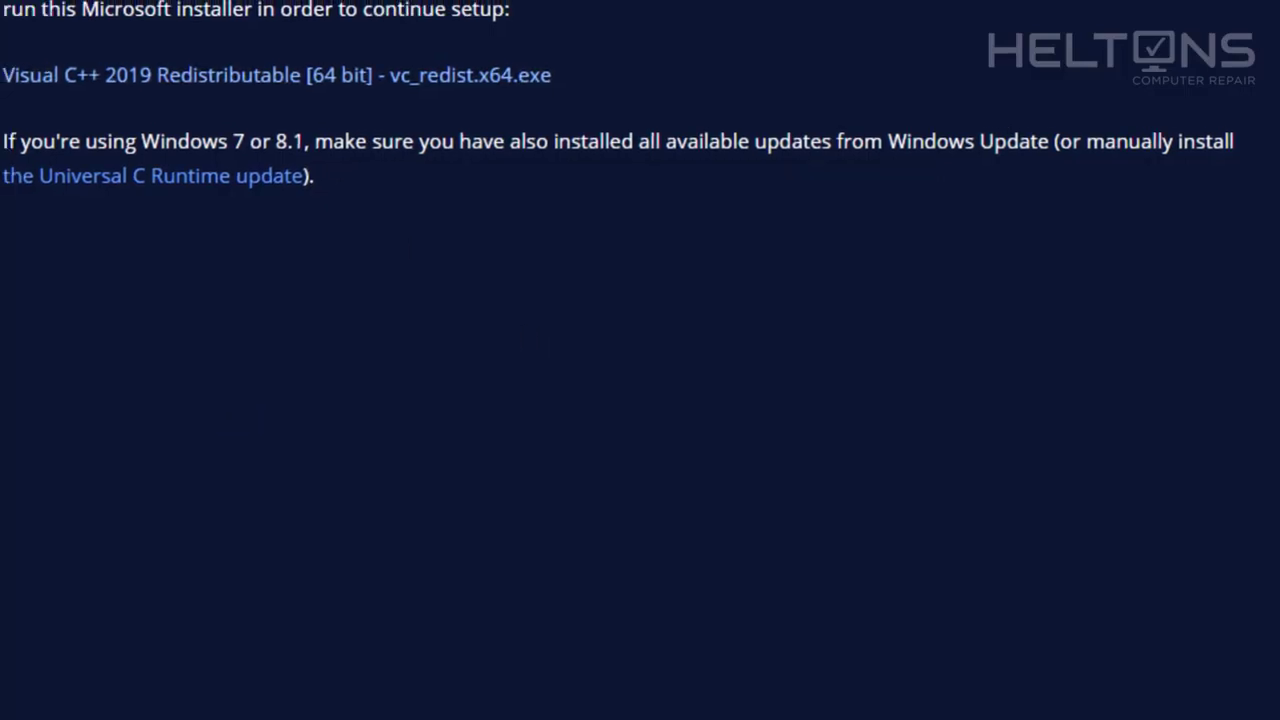
- Load the 32-bit version of the Visual Studio 2019 runtimes page by editing its web address
left_click_drag(744, 68, 761, 68)
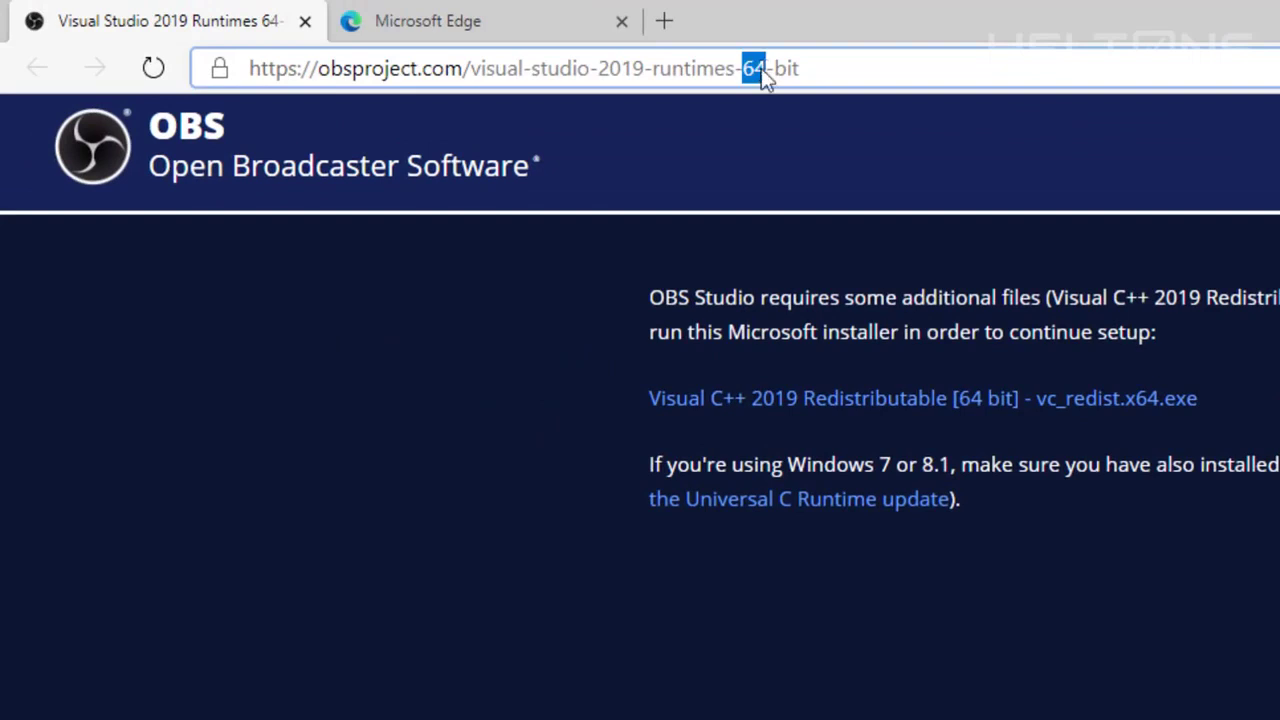
type("64")
key("Return")
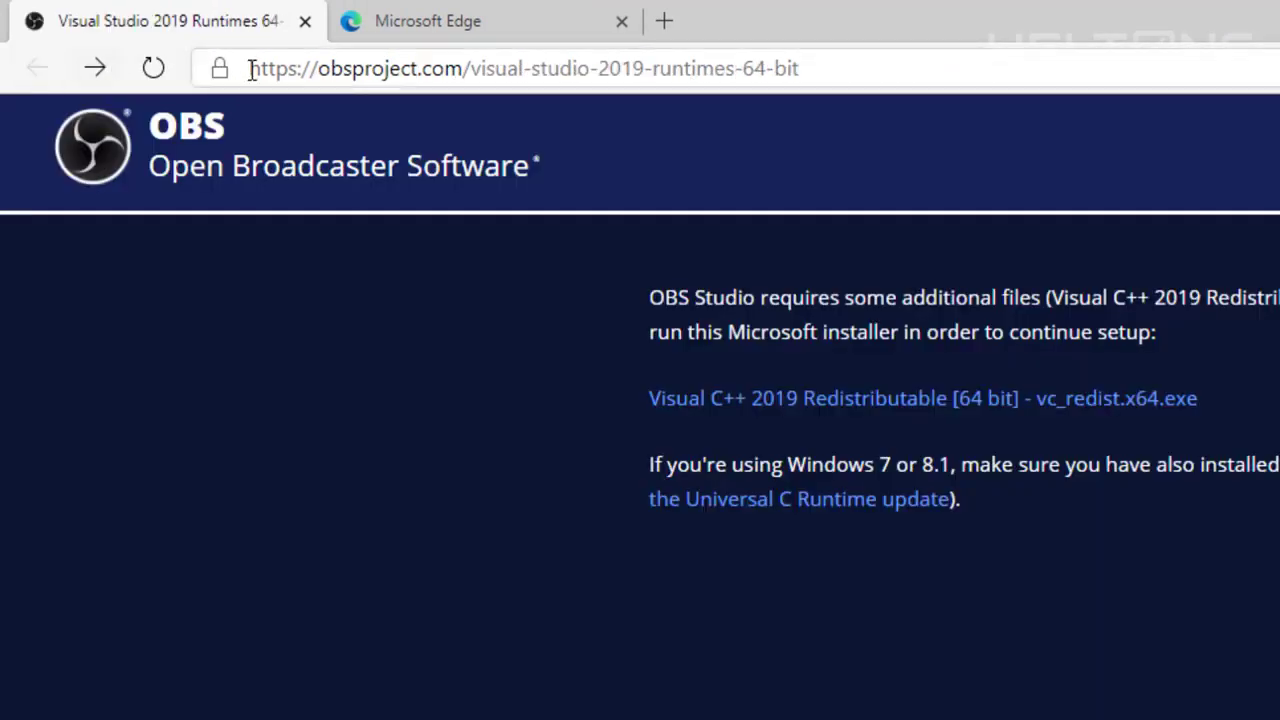
left_click(42, 72)
left_click_drag(744, 68, 768, 68)
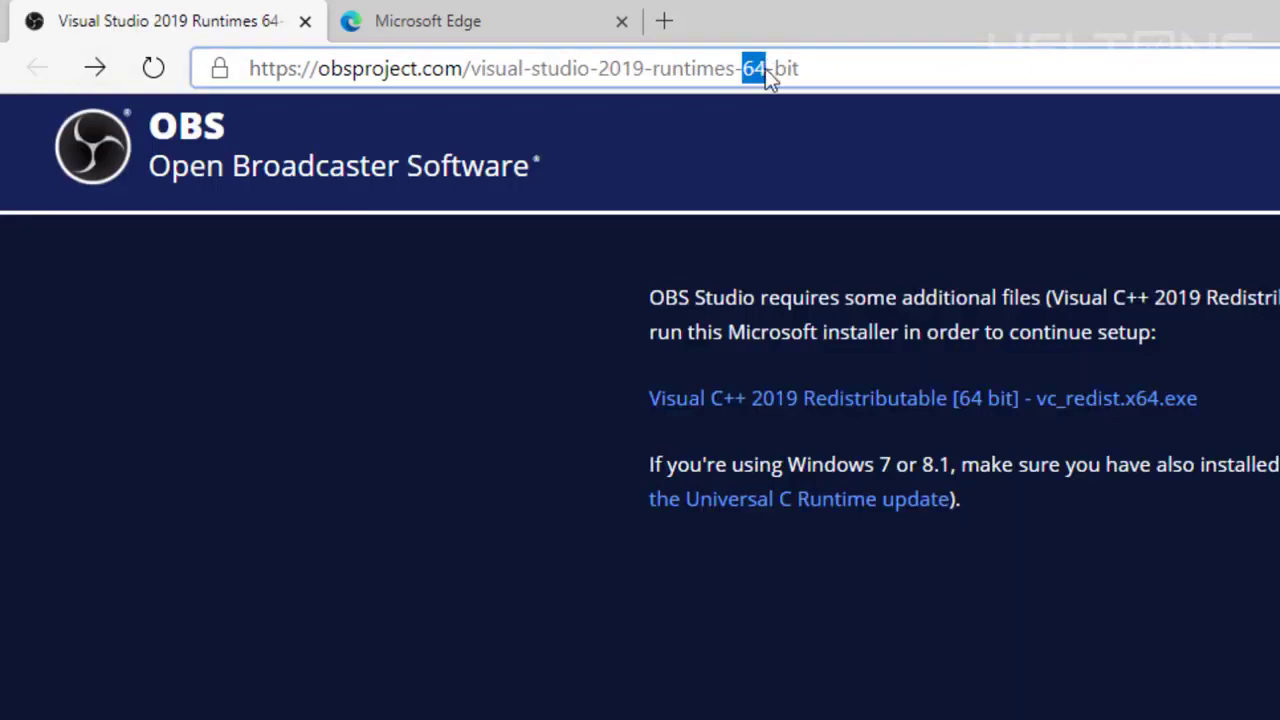
type("32")
key("Return")
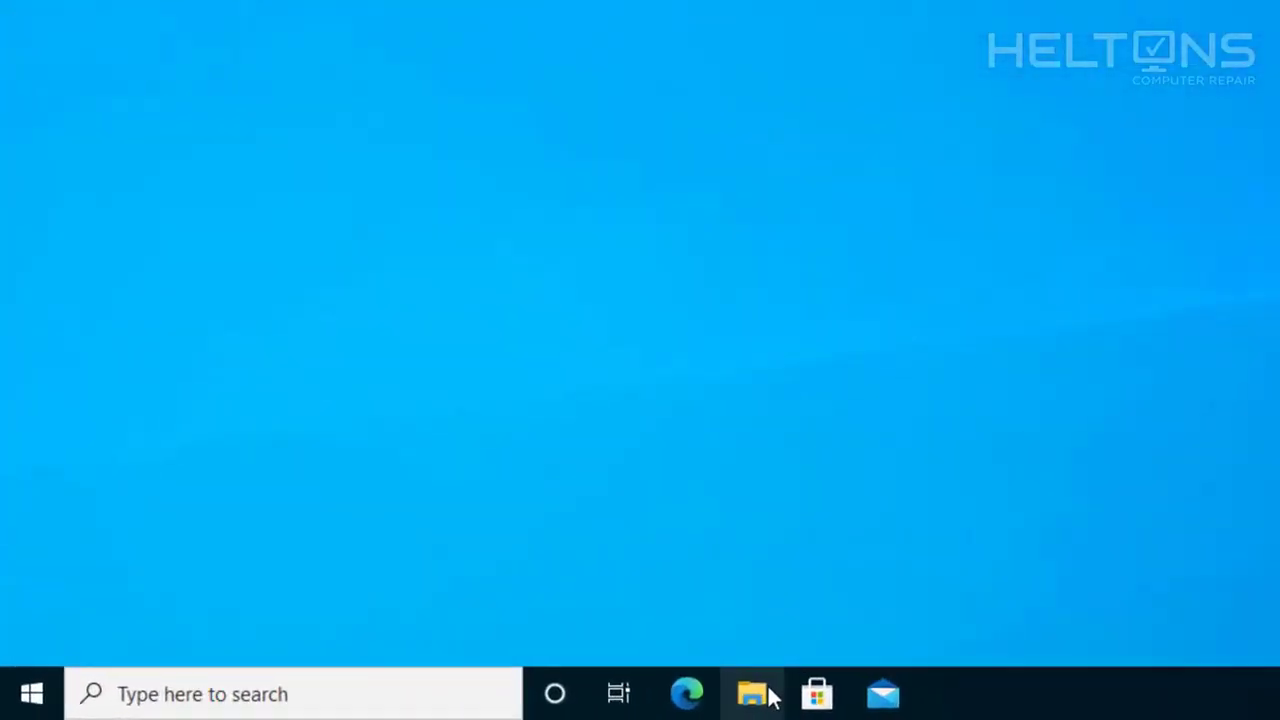
- Run OBS-Studio-26.1.1-Full-Installer-x64 from the Downloads folder in File Explorer
left_click(752, 694)
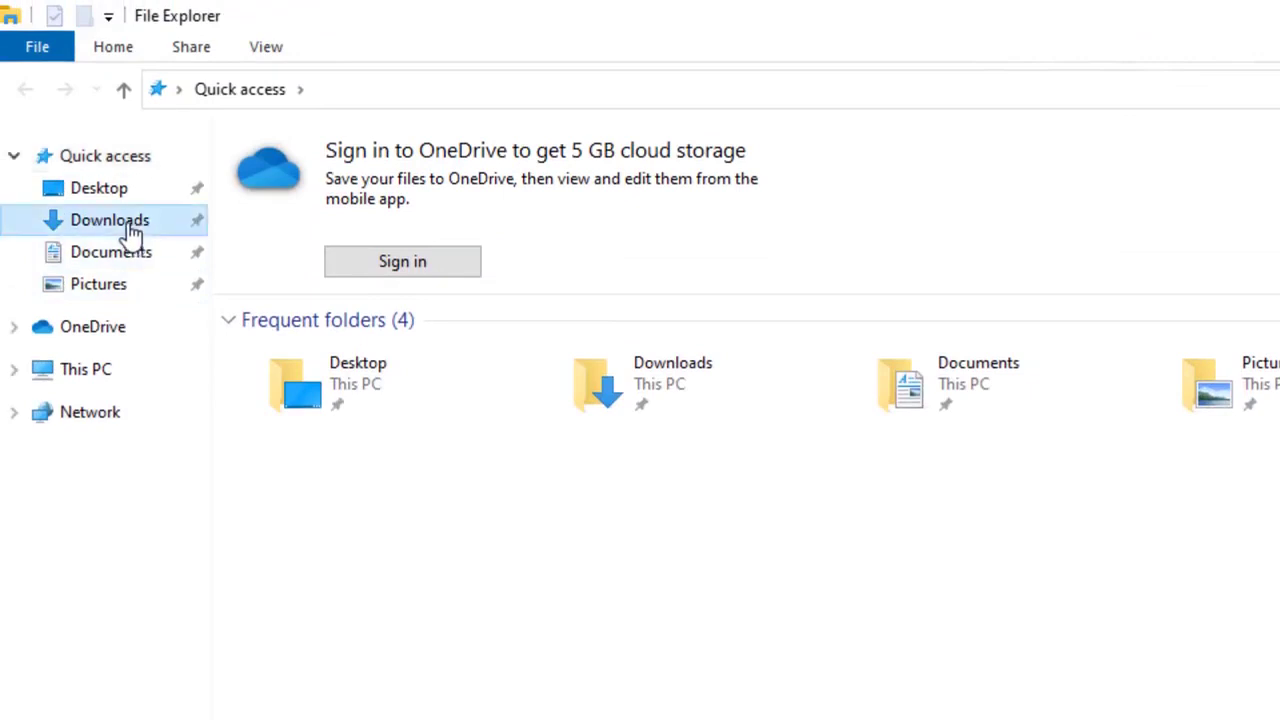
left_click(128, 224)
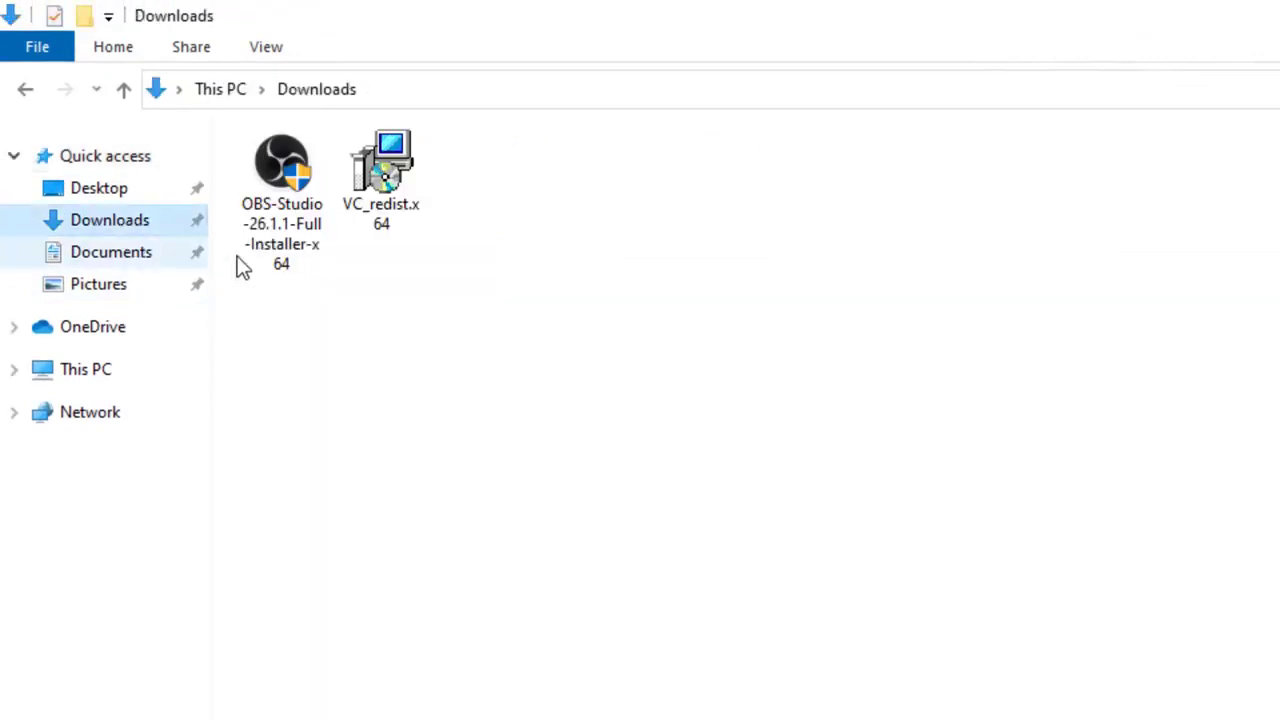
double_click(270, 255)
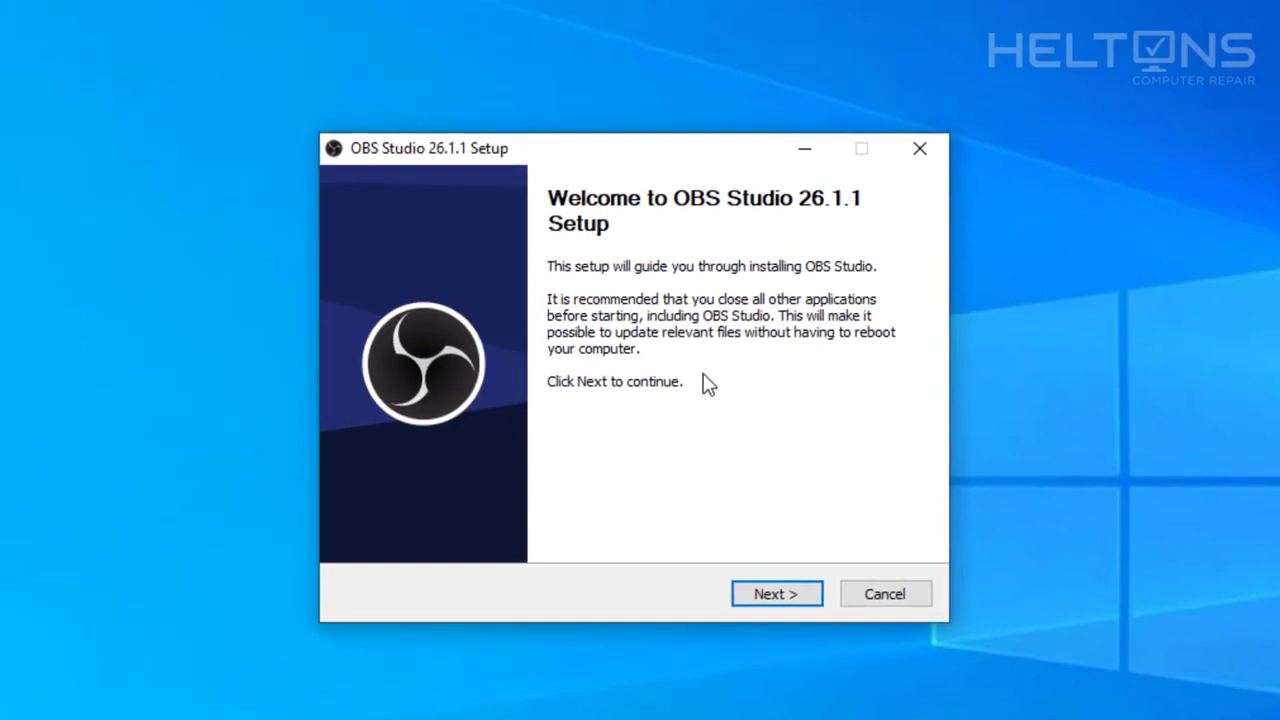
- Install OBS Studio 26.1.1 into C:\Program Files\obs-studio, showing the installation details, and finish the setup with launching OBS enabled
left_click(776, 601)
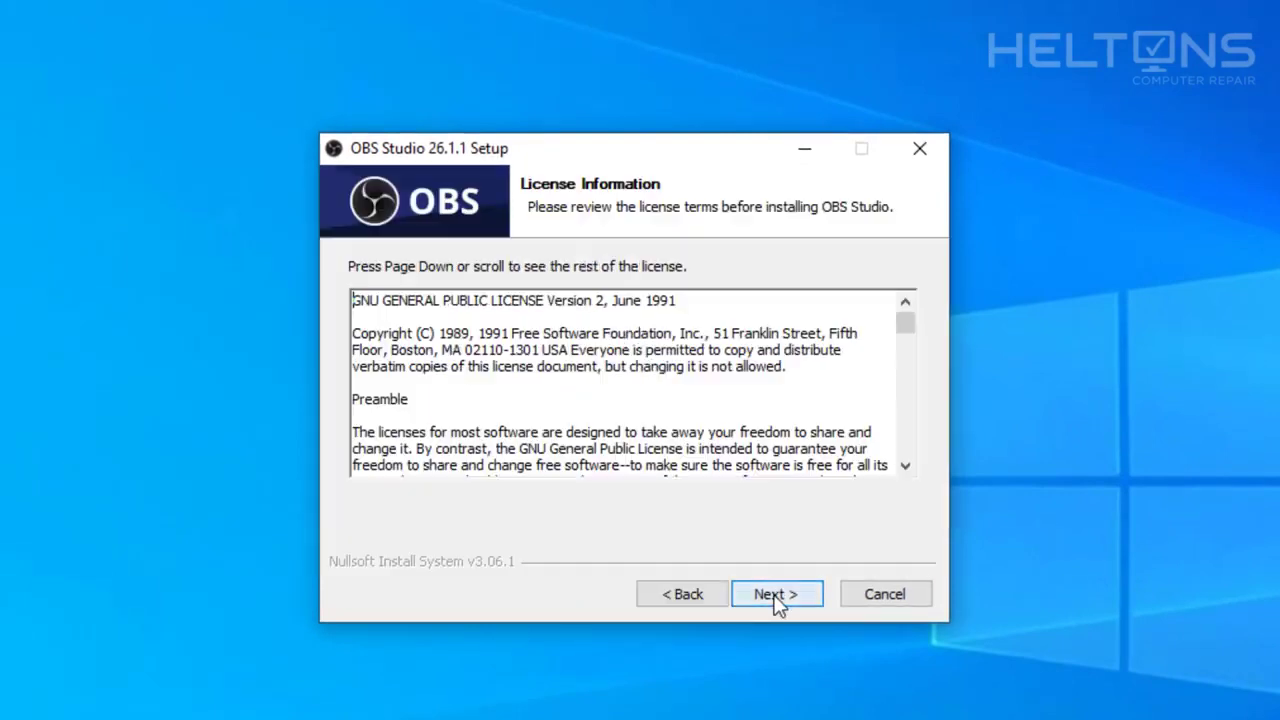
scroll(720, 375, "down", 3)
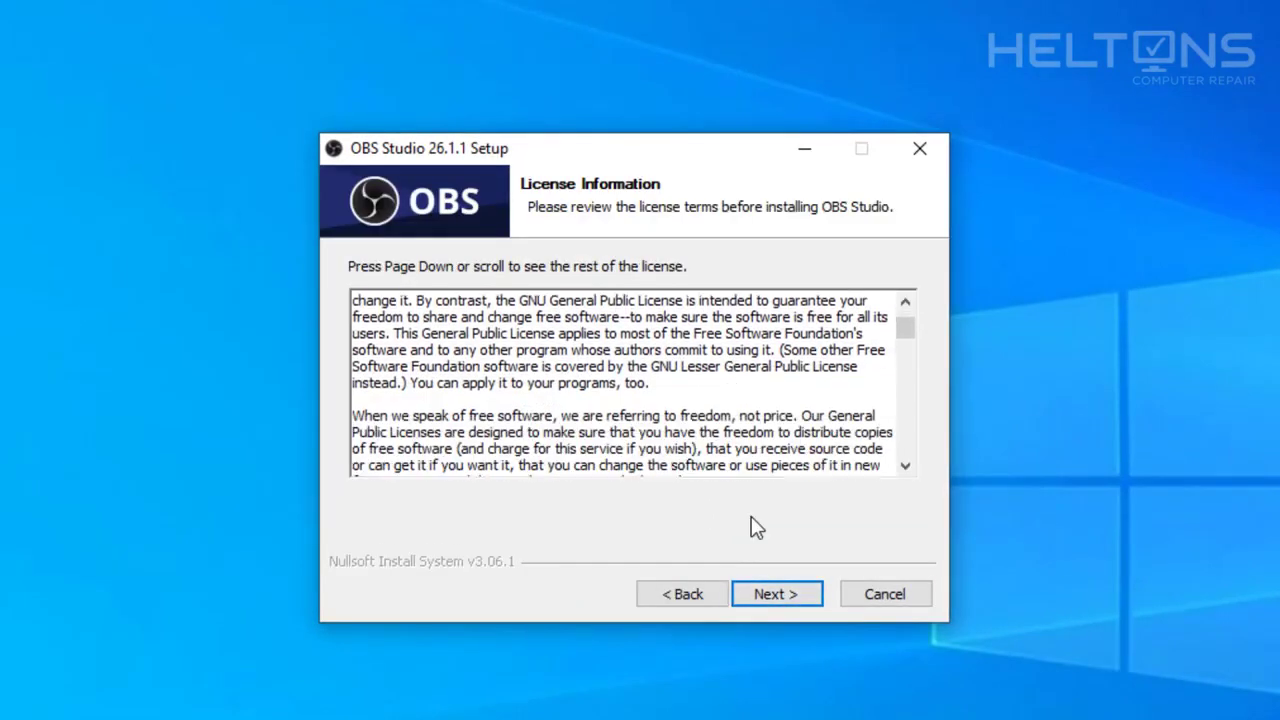
left_click(761, 599)
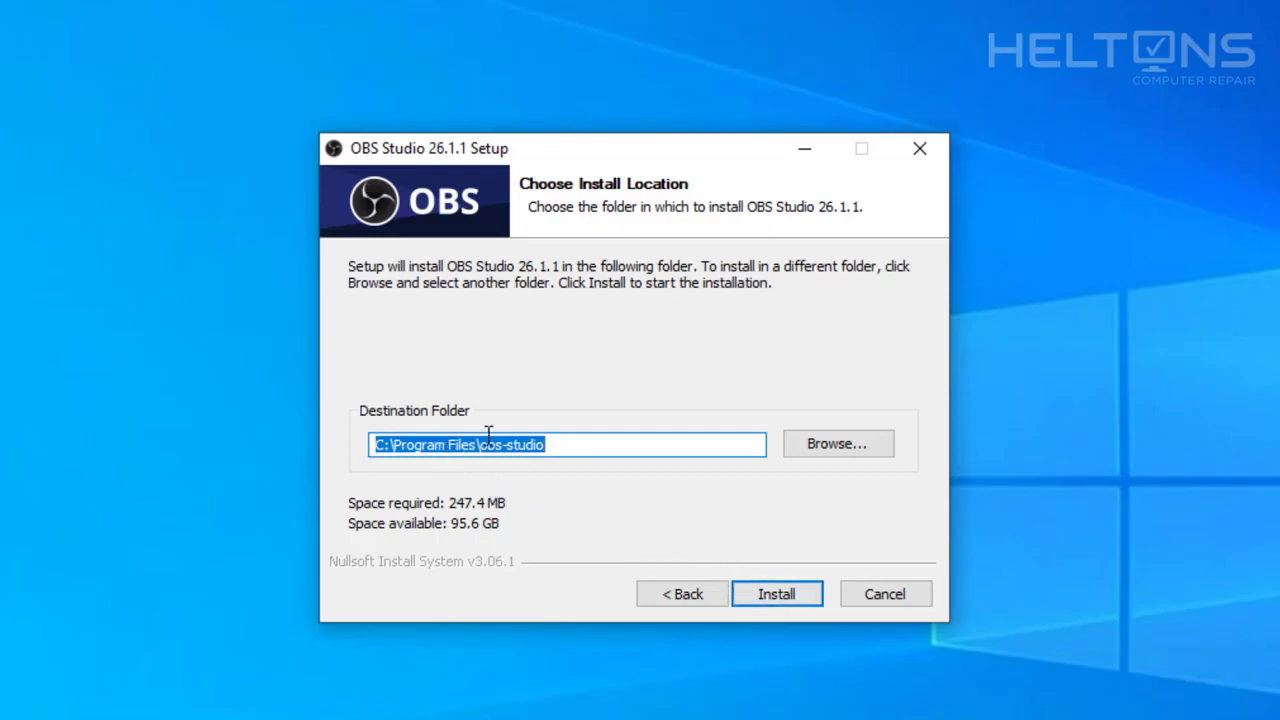
left_click(765, 593)
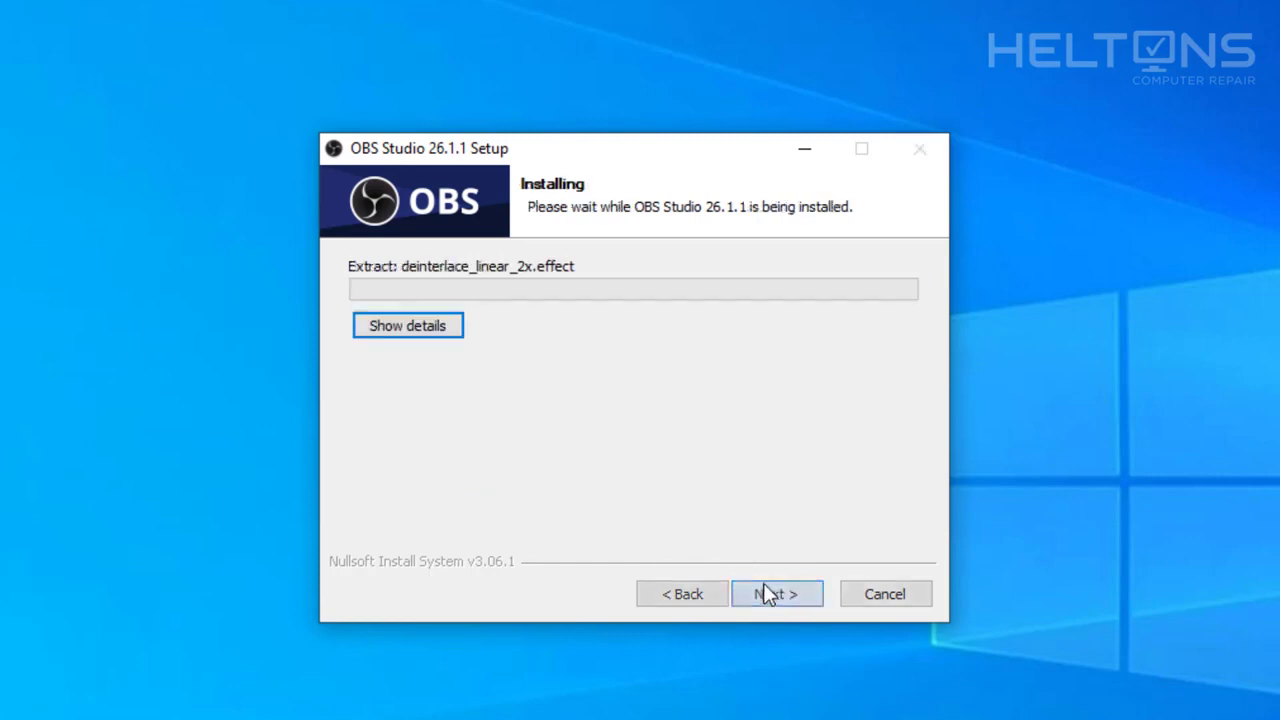
left_click(415, 331)
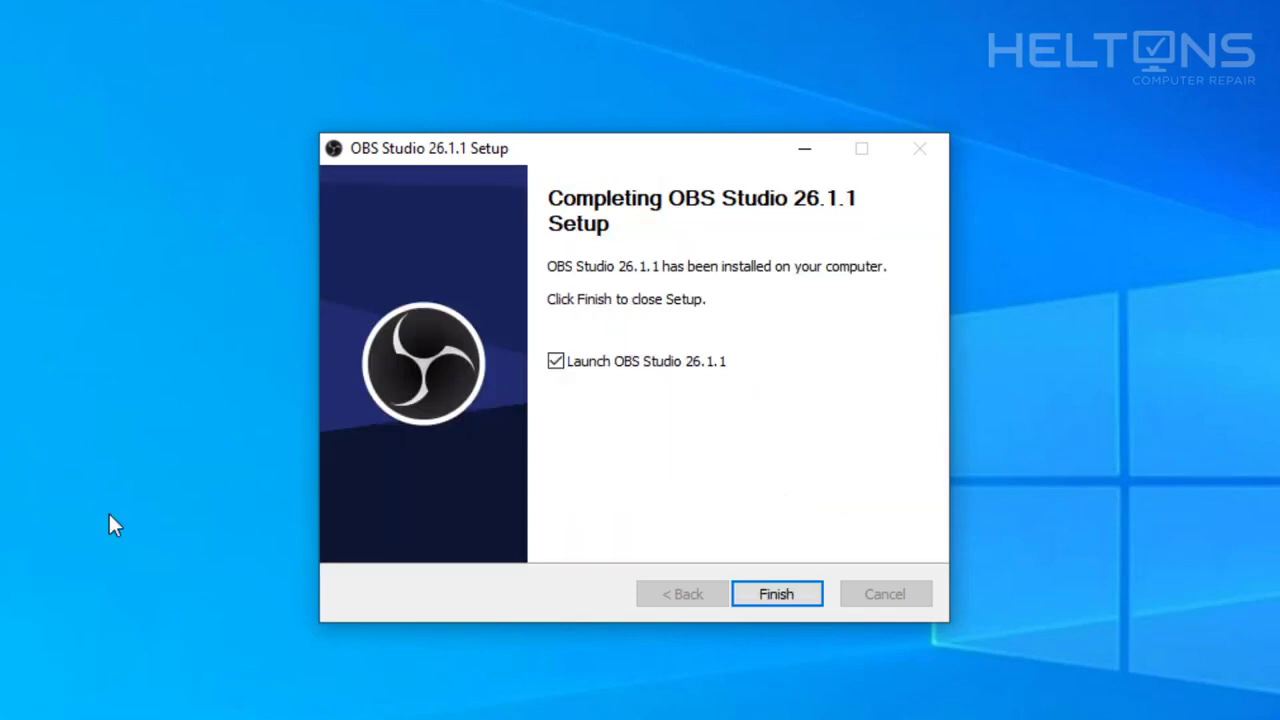
left_click(772, 605)
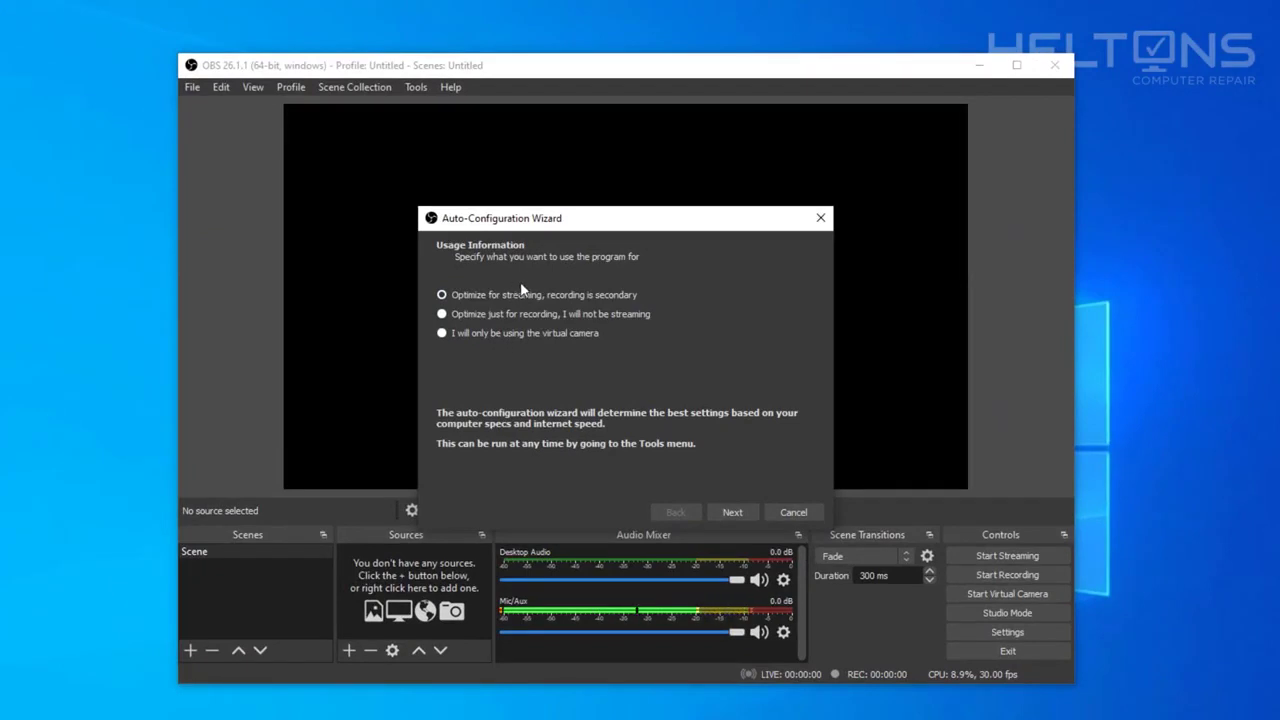
- Cancel the Auto-Configuration Wizard and turn on Studio Mode in the maximized OBS window
left_click(799, 515)
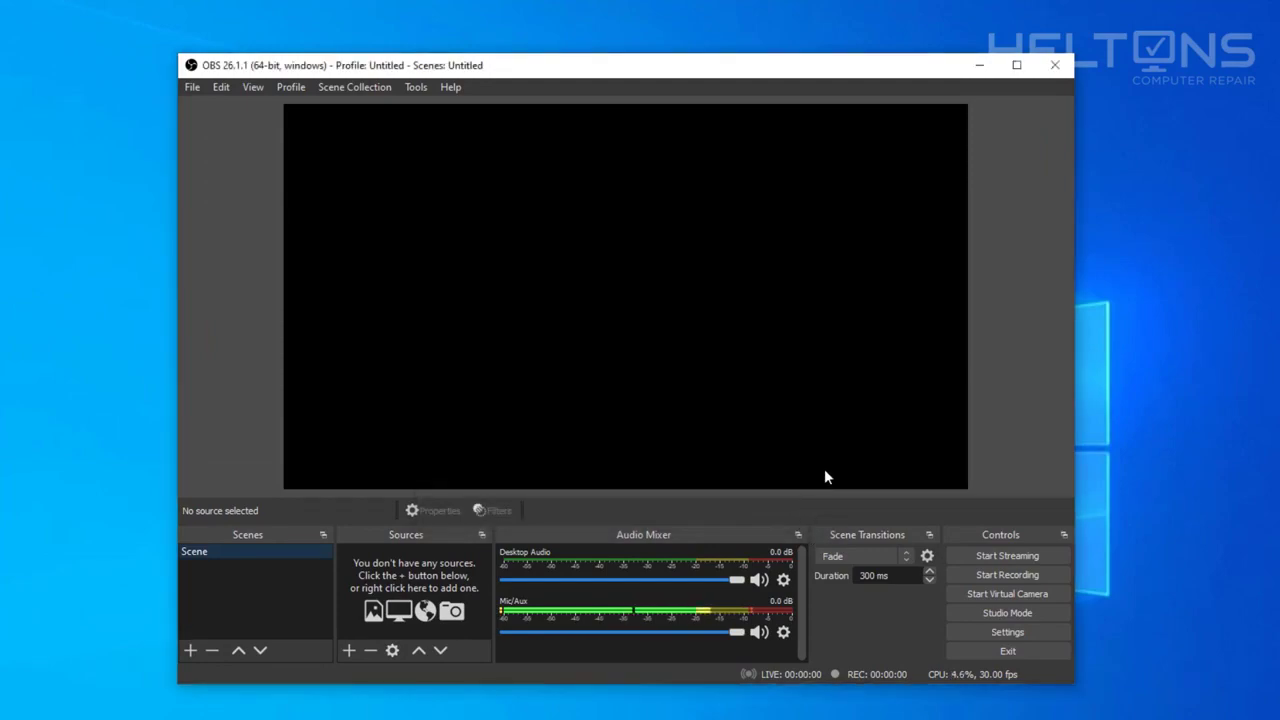
left_click(1016, 65)
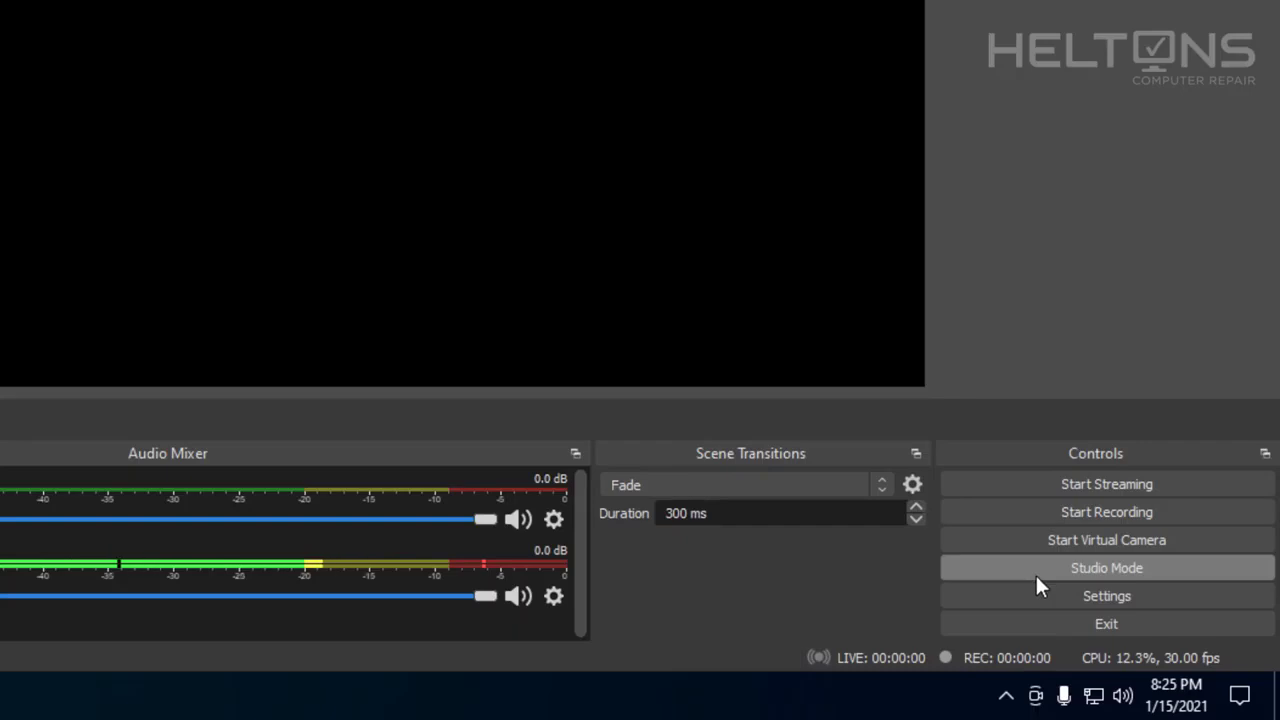
left_click(1036, 573)
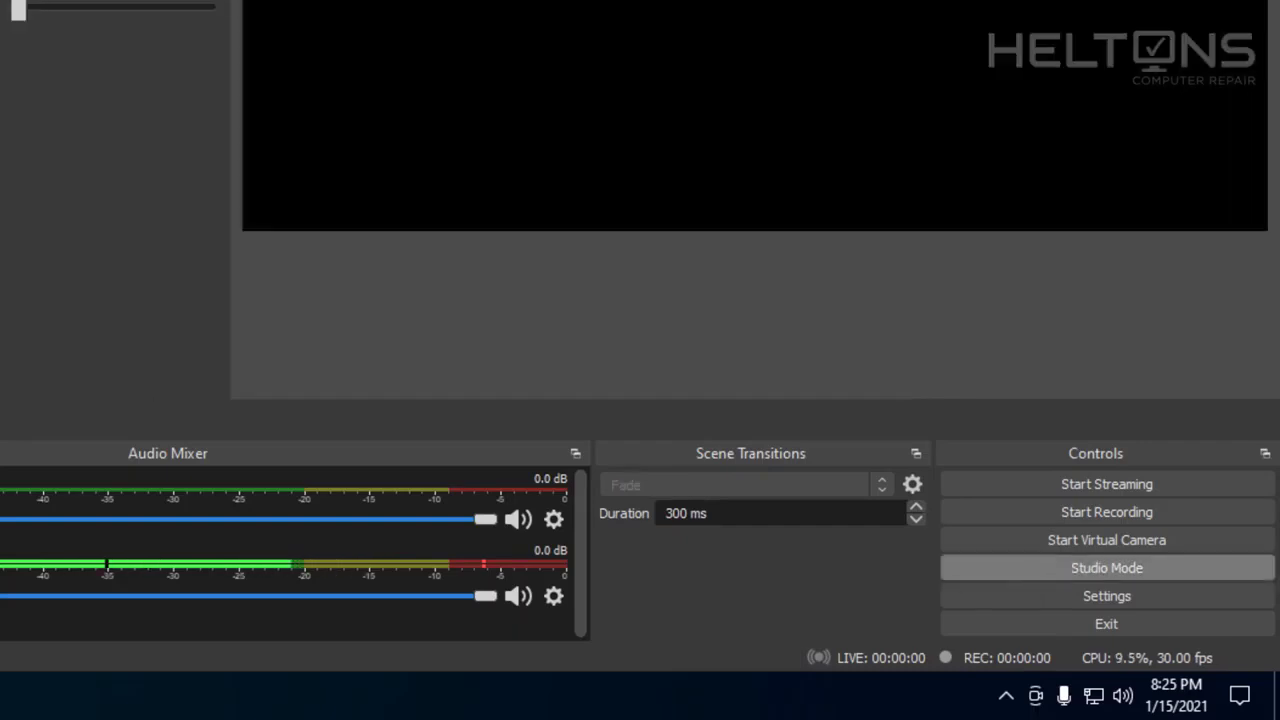